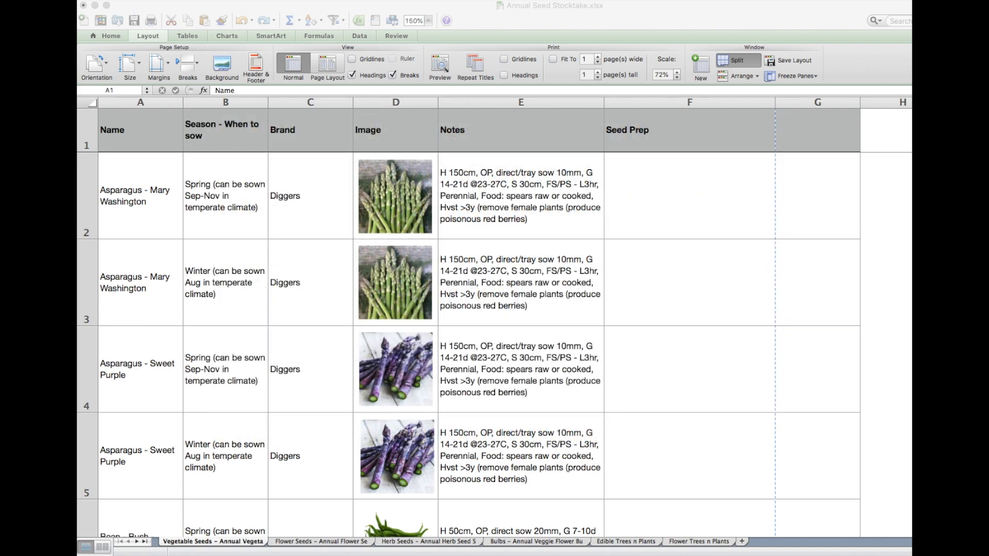
Examine the vegetable seed entries with their sowing seasons, brands, notes and seed prep, and return to the start of the list
{"action": "scroll", "coordinate": [908, 425], "scroll_direction": "down", "scroll_amount": 5}
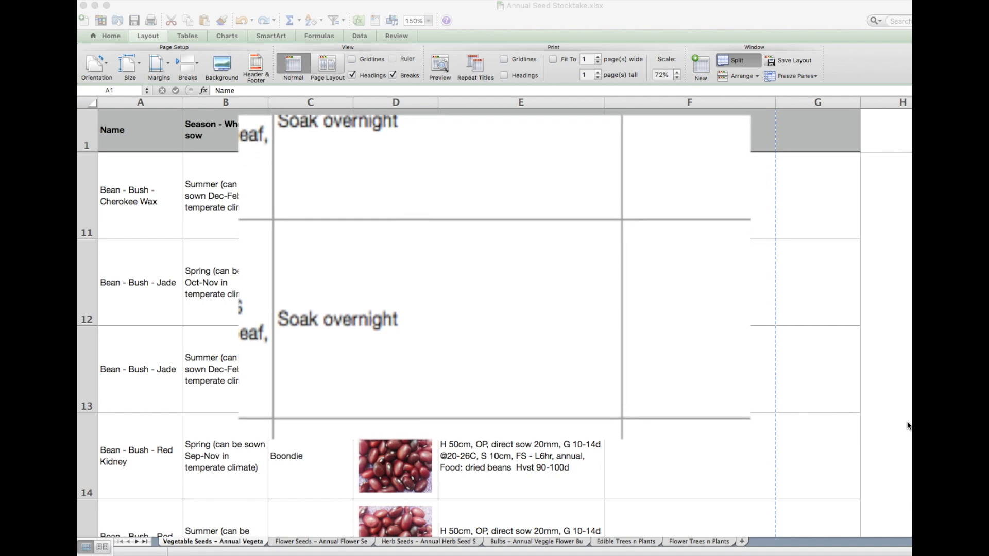
{"action": "scroll", "coordinate": [908, 425], "scroll_direction": "up", "scroll_amount": 1}
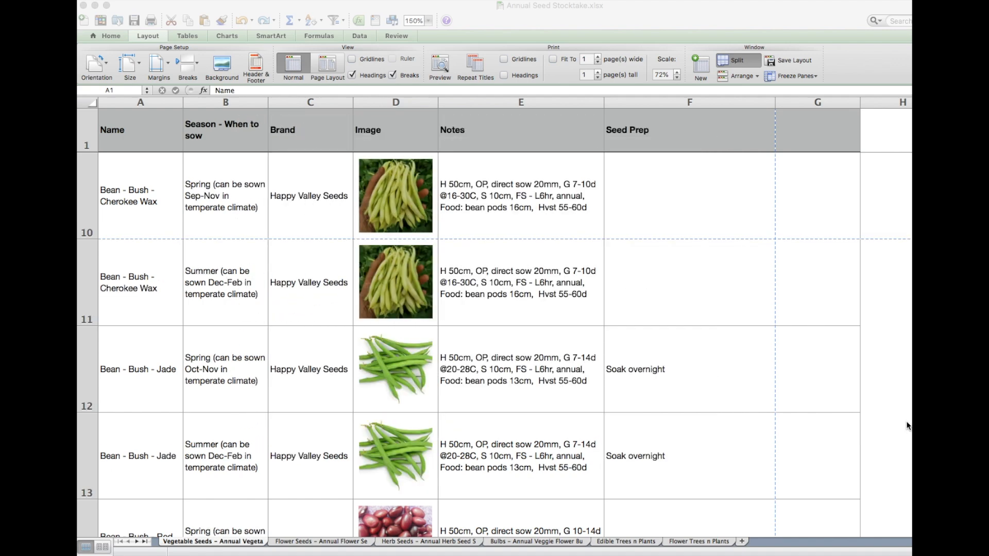
{"action": "scroll", "coordinate": [908, 425], "scroll_direction": "up", "scroll_amount": 5}
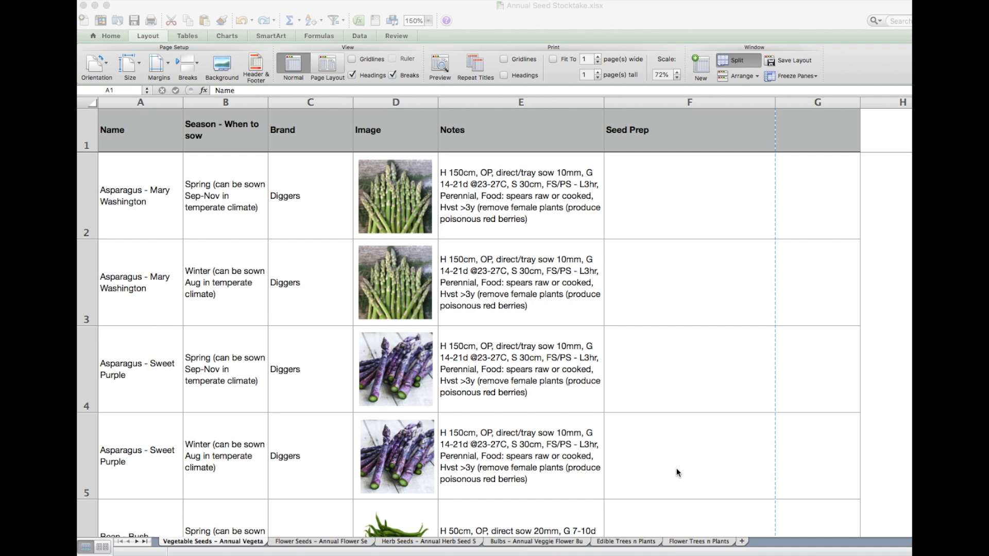
{"action": "scroll", "coordinate": [677, 473], "scroll_direction": "down", "scroll_amount": 2}
{"action": "scroll", "coordinate": [677, 473], "scroll_direction": "down", "scroll_amount": 12}
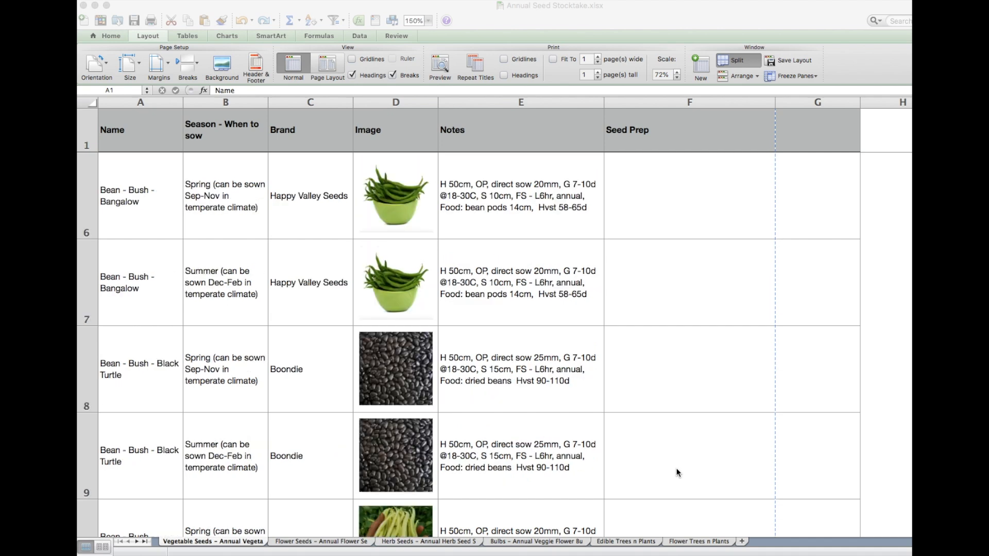
{"action": "scroll", "coordinate": [679, 472], "scroll_direction": "down", "scroll_amount": 12}
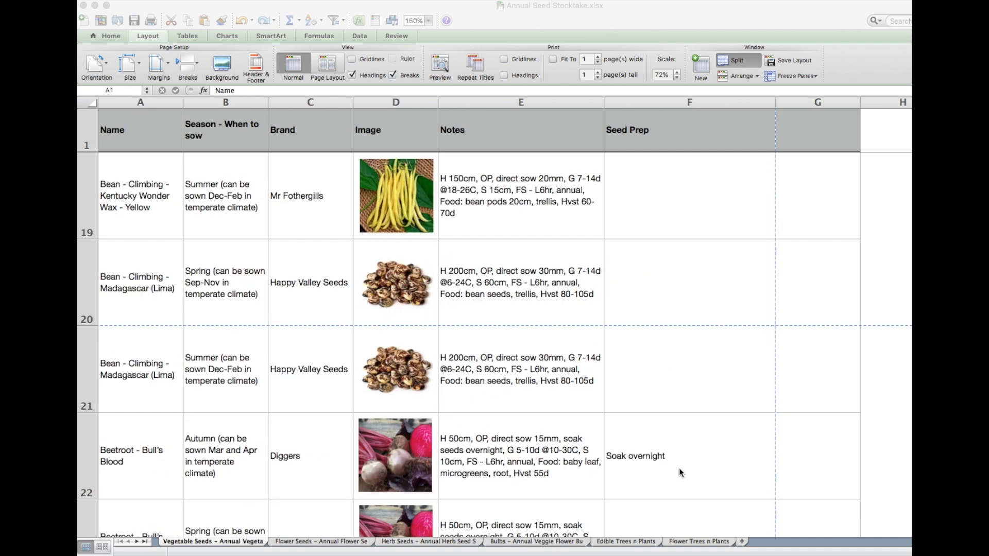
{"action": "scroll", "coordinate": [678, 472], "scroll_direction": "down", "scroll_amount": 8}
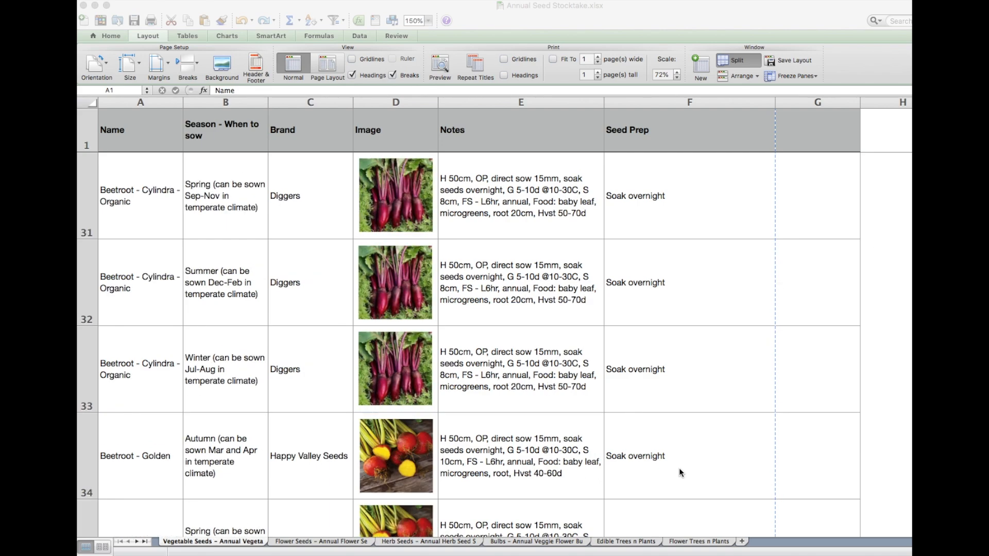
{"action": "scroll", "coordinate": [682, 471], "scroll_direction": "down", "scroll_amount": 20}
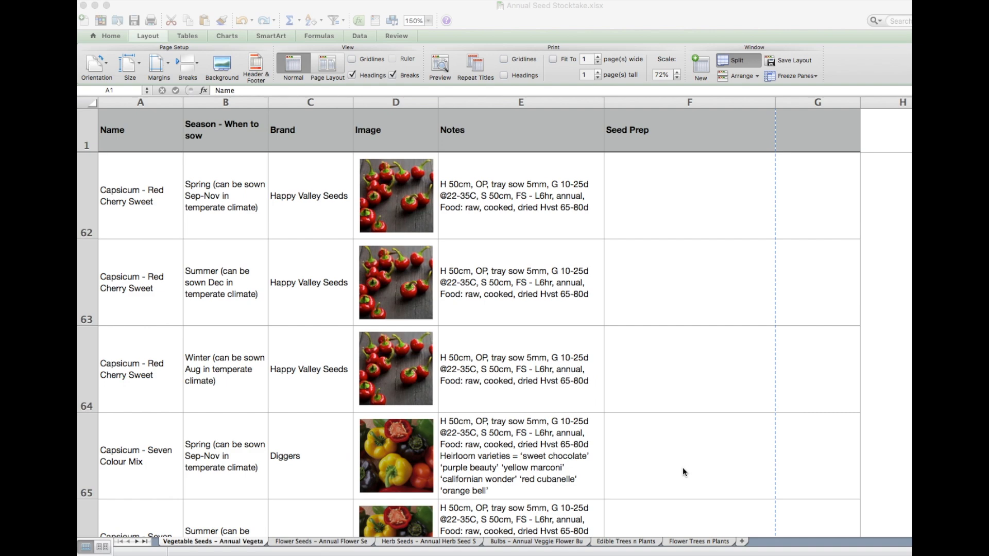
{"action": "scroll", "coordinate": [682, 472], "scroll_direction": "down", "scroll_amount": 7}
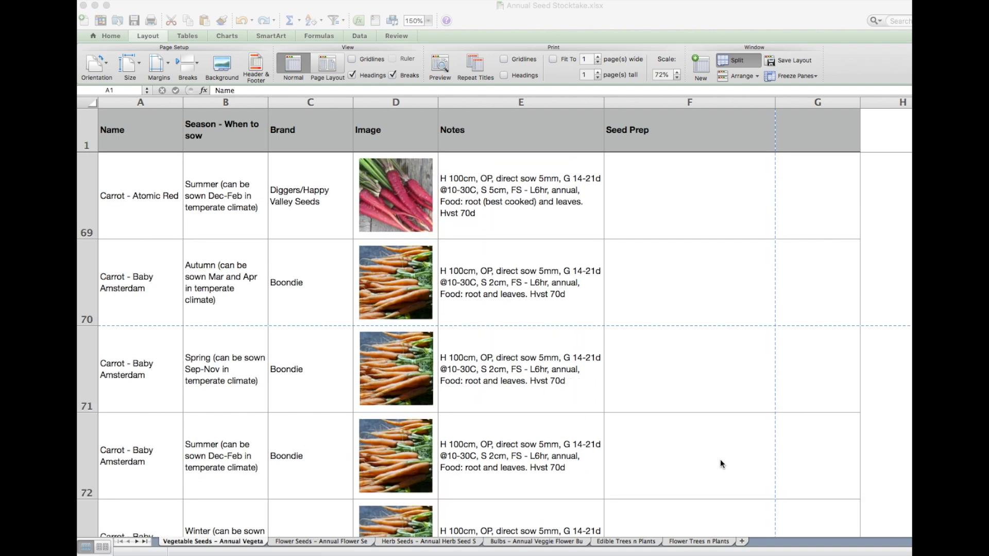
{"action": "scroll", "coordinate": [720, 464], "scroll_direction": "down", "scroll_amount": 19}
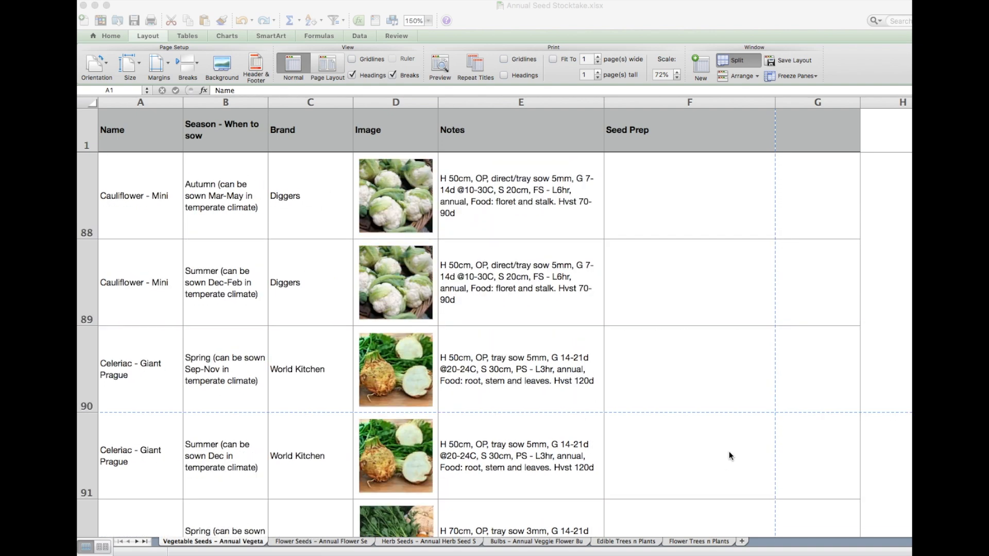
{"action": "scroll", "coordinate": [728, 451], "scroll_direction": "up", "scroll_amount": 20}
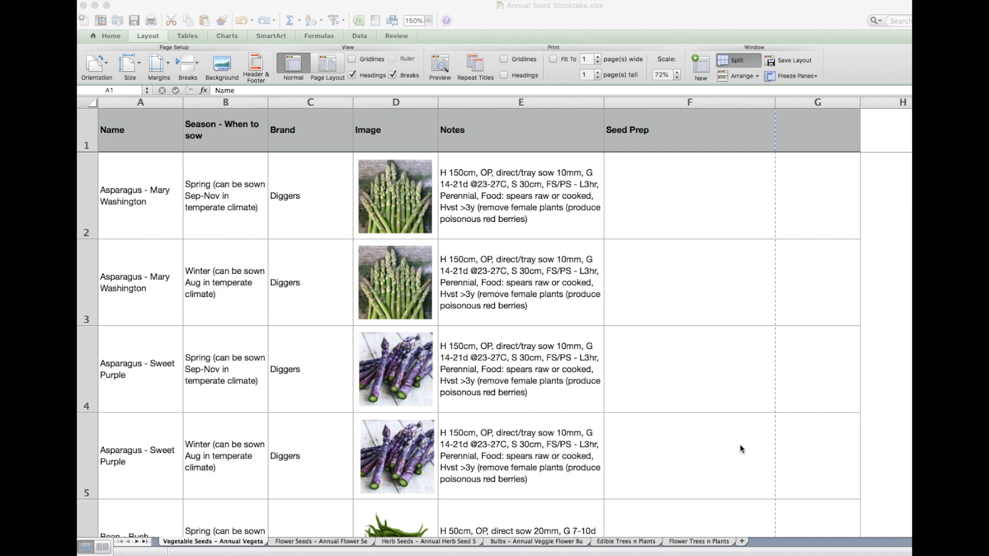
Sort the entire Vegetable Seeds sheet by Season - When to sow and secondarily by Name, both A to Z
{"action": "left_click", "coordinate": [91, 104]}
{"action": "key", "text": "super+Tab"}
{"action": "key", "text": "super+Tab"}
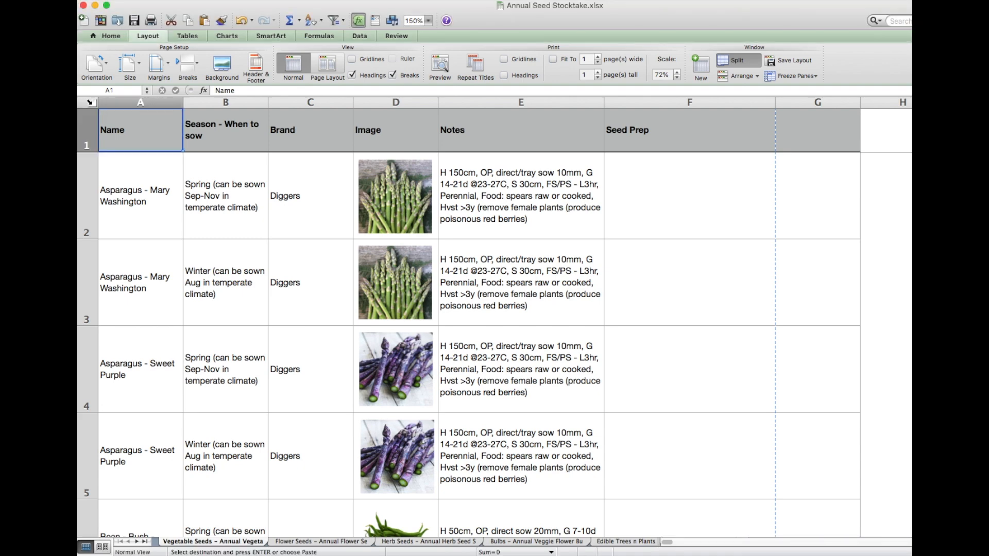
{"action": "left_click", "coordinate": [86, 103]}
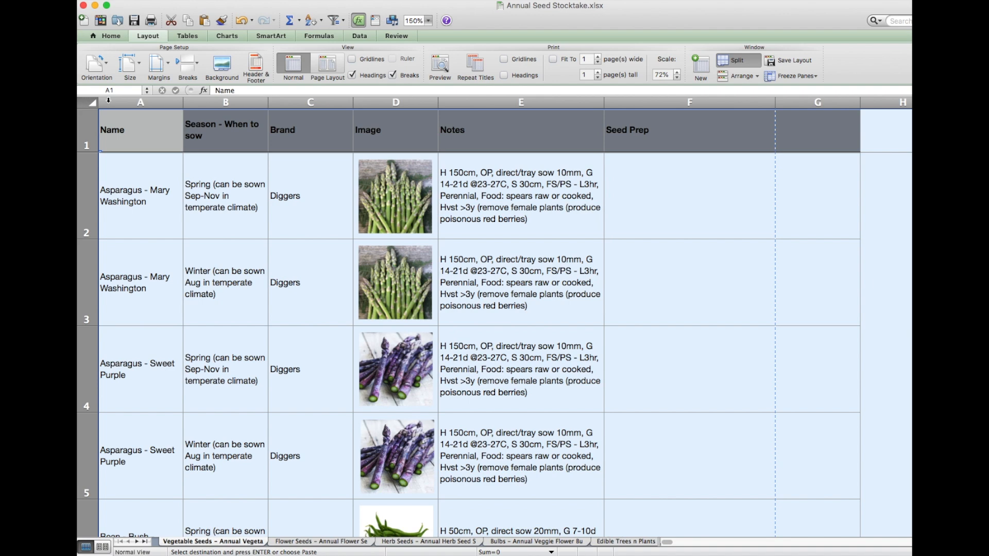
{"action": "left_click", "coordinate": [323, 22]}
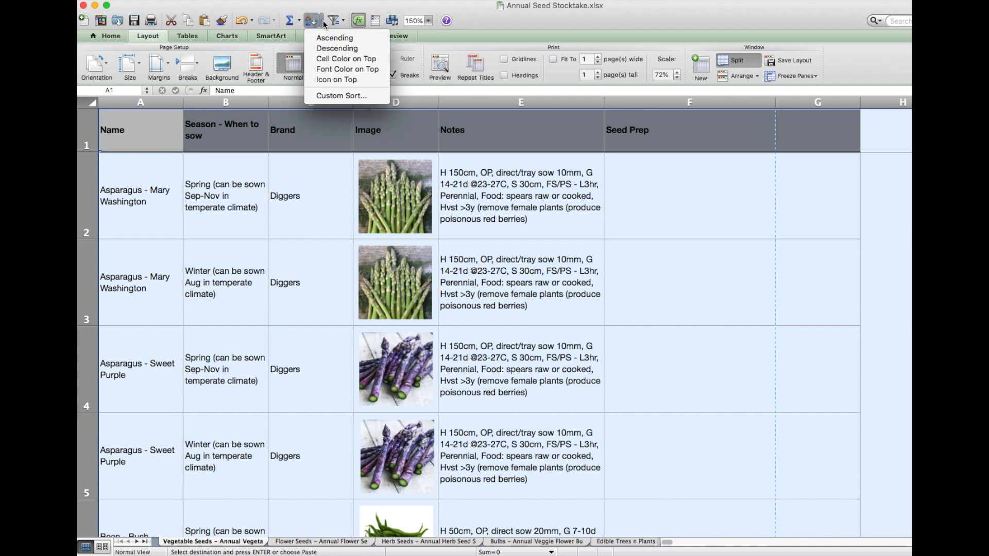
{"action": "left_click", "coordinate": [341, 96]}
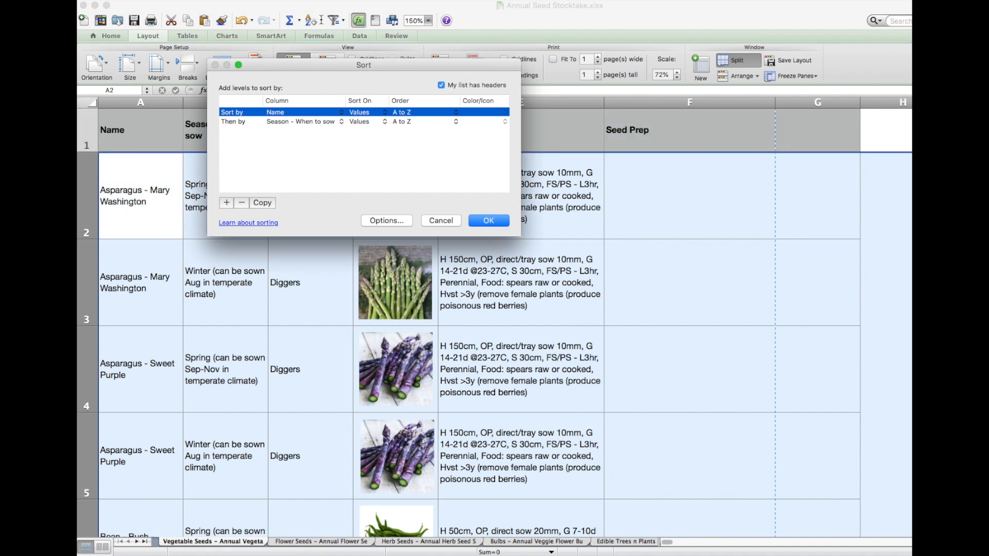
{"action": "left_click", "coordinate": [289, 110]}
{"action": "left_click", "coordinate": [289, 122]}
{"action": "left_click", "coordinate": [290, 121]}
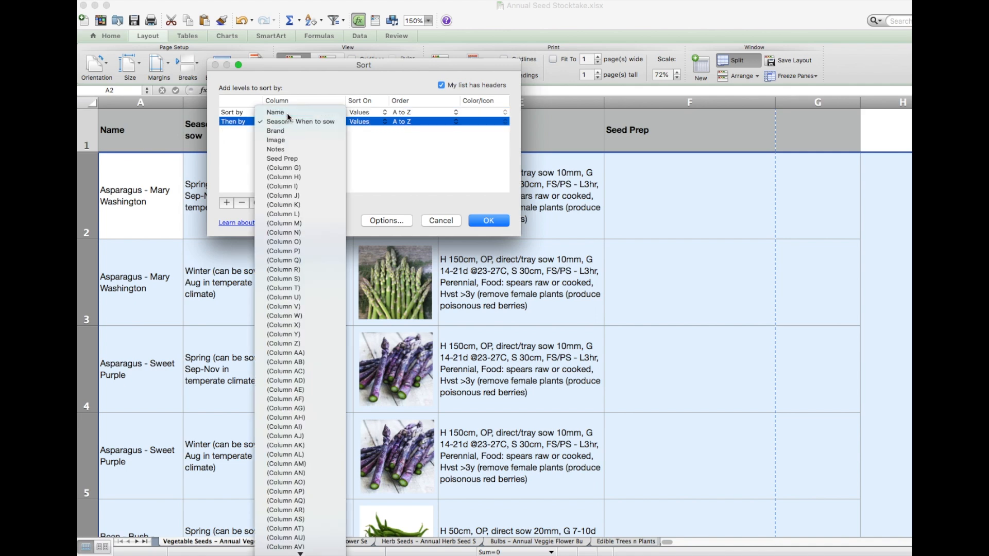
{"action": "left_click", "coordinate": [286, 113]}
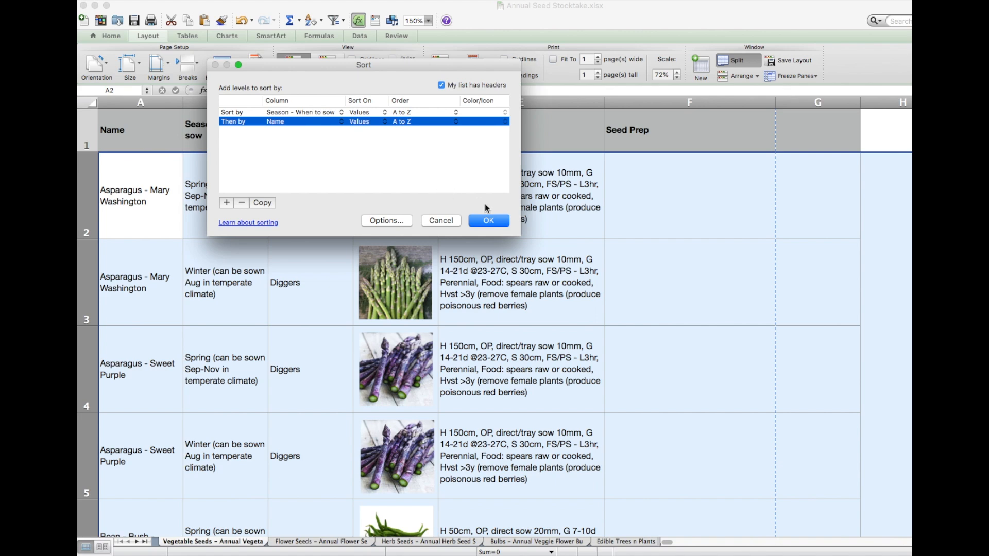
{"action": "left_click", "coordinate": [488, 220]}
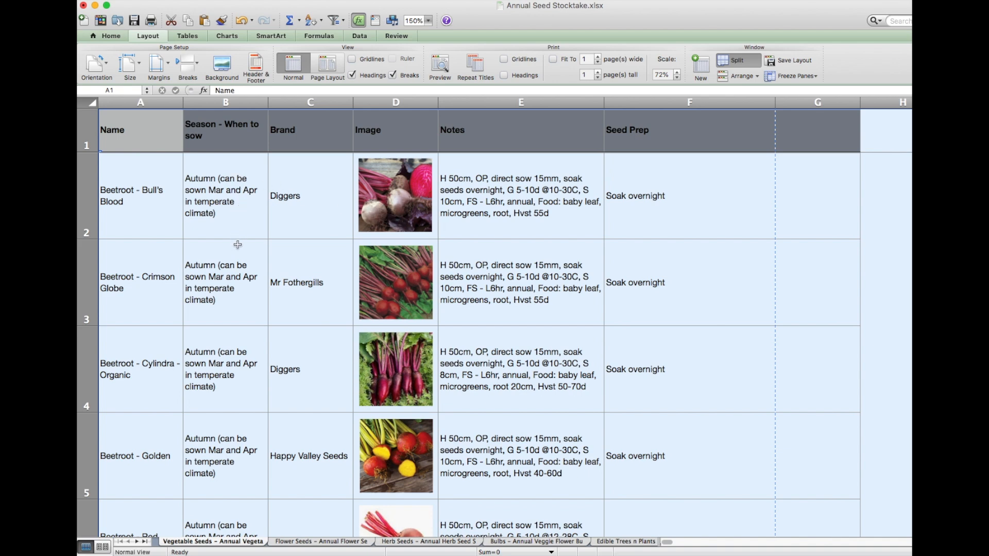
Examine how the sorted vegetable seed rows are grouped by sowing season, from the autumn entries through spring to summer
{"action": "left_click", "coordinate": [230, 214]}
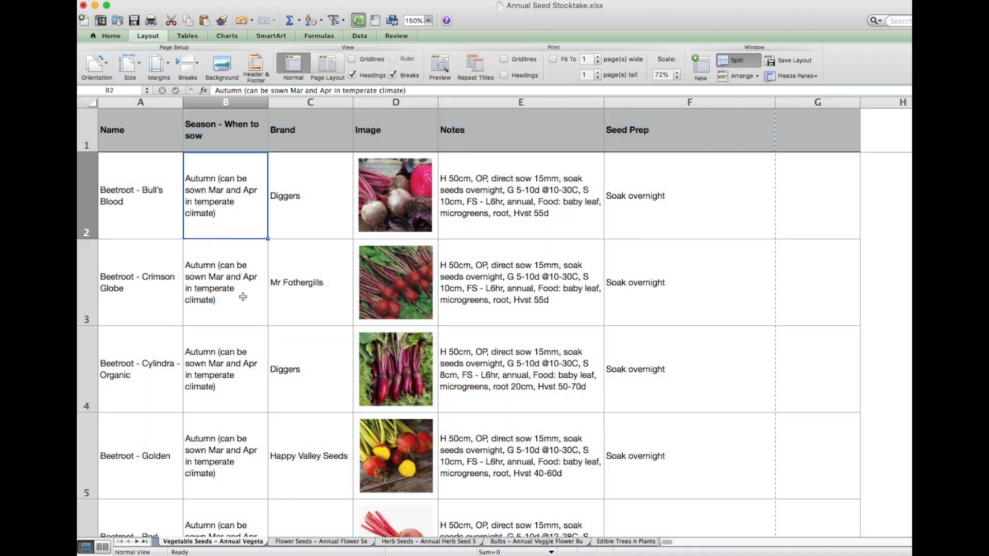
{"action": "scroll", "coordinate": [243, 296], "scroll_direction": "down", "scroll_amount": 7}
{"action": "scroll", "coordinate": [243, 294], "scroll_direction": "down", "scroll_amount": 10}
{"action": "scroll", "coordinate": [244, 293], "scroll_direction": "down", "scroll_amount": 8}
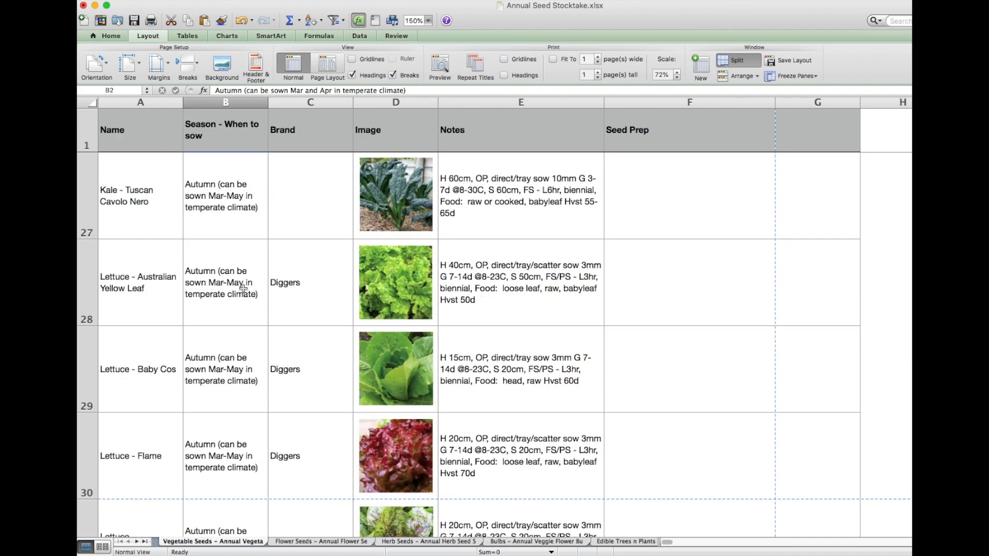
{"action": "scroll", "coordinate": [244, 289], "scroll_direction": "down", "scroll_amount": 20}
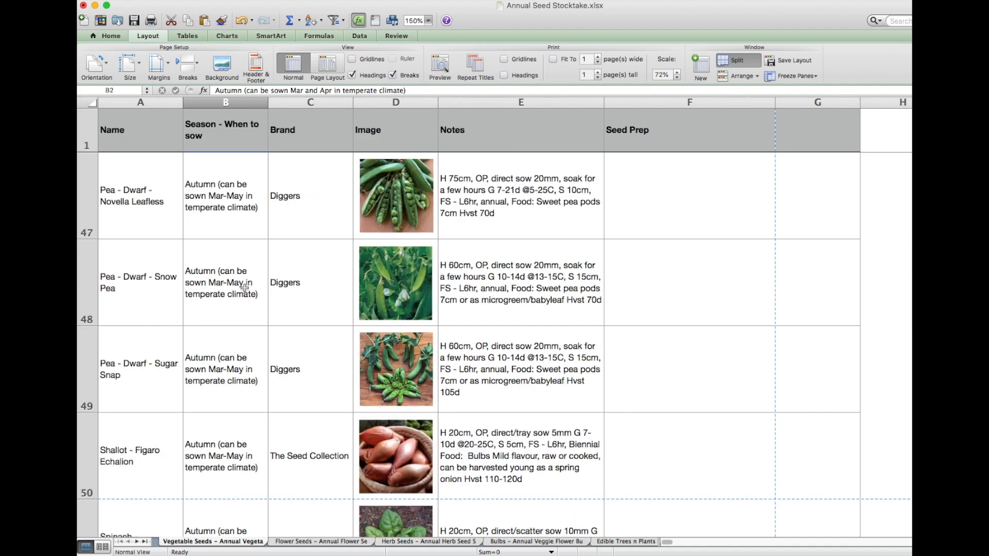
{"action": "scroll", "coordinate": [244, 288], "scroll_direction": "down", "scroll_amount": 10}
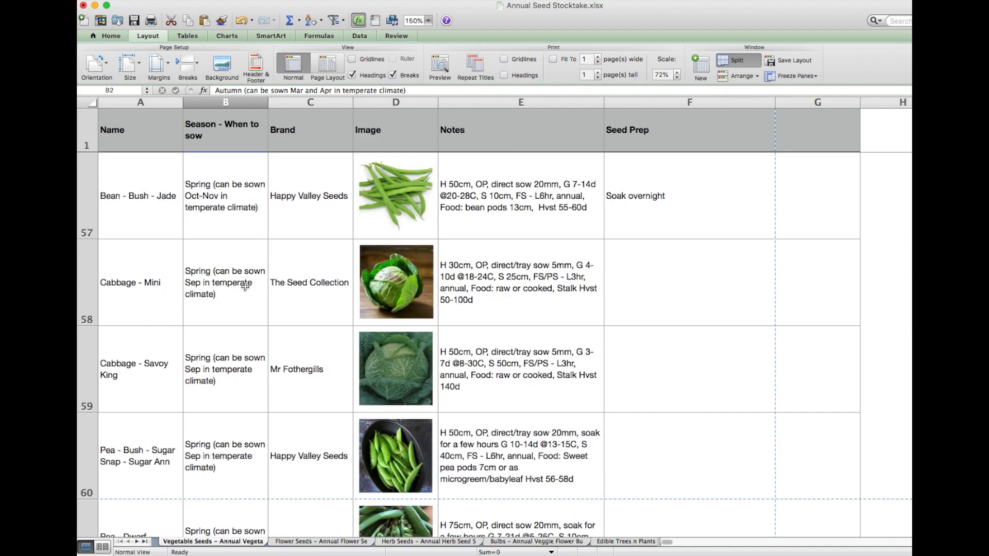
{"action": "scroll", "coordinate": [245, 287], "scroll_direction": "up", "scroll_amount": 2}
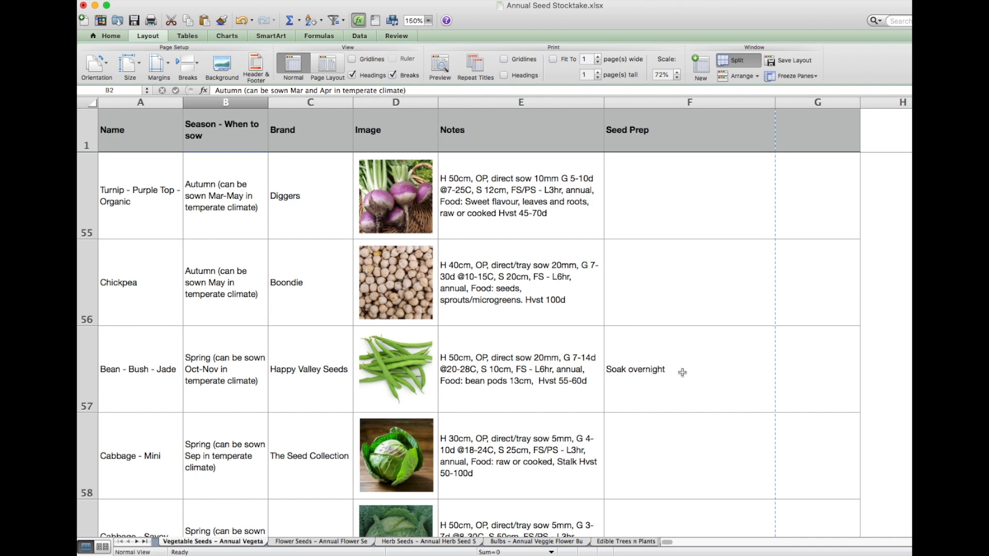
{"action": "scroll", "coordinate": [682, 372], "scroll_direction": "down", "scroll_amount": 2}
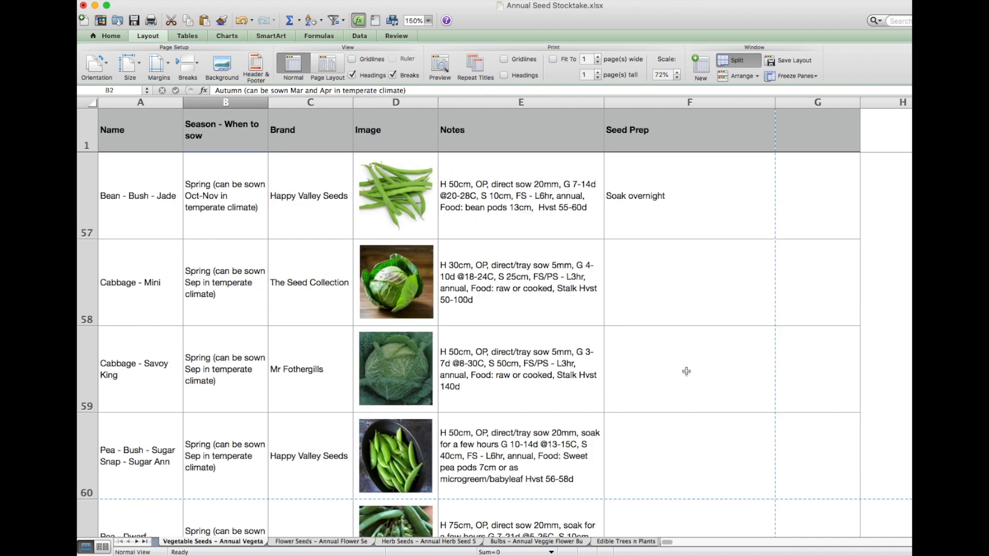
{"action": "scroll", "coordinate": [686, 372], "scroll_direction": "down", "scroll_amount": 2}
{"action": "scroll", "coordinate": [679, 374], "scroll_direction": "down", "scroll_amount": 20}
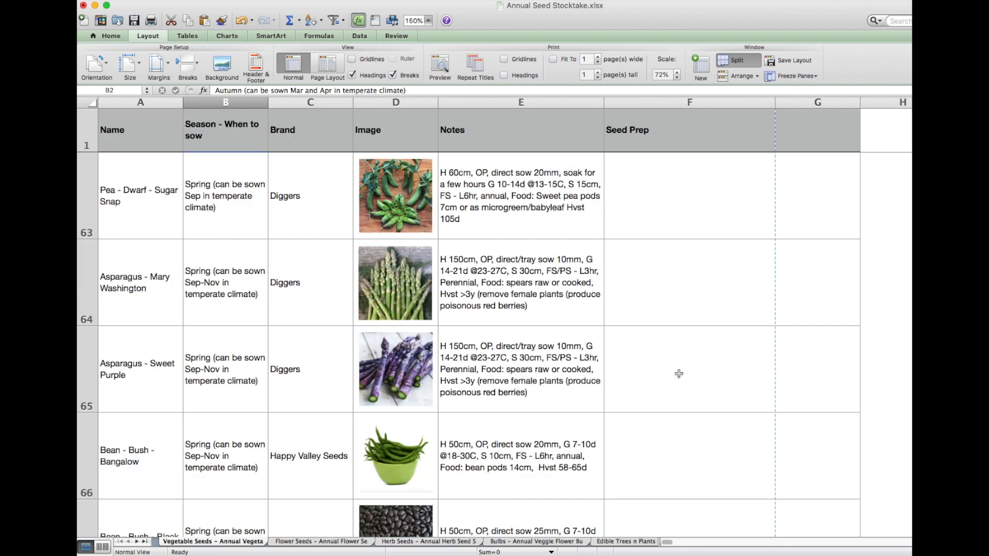
{"action": "scroll", "coordinate": [660, 371], "scroll_direction": "down", "scroll_amount": 20}
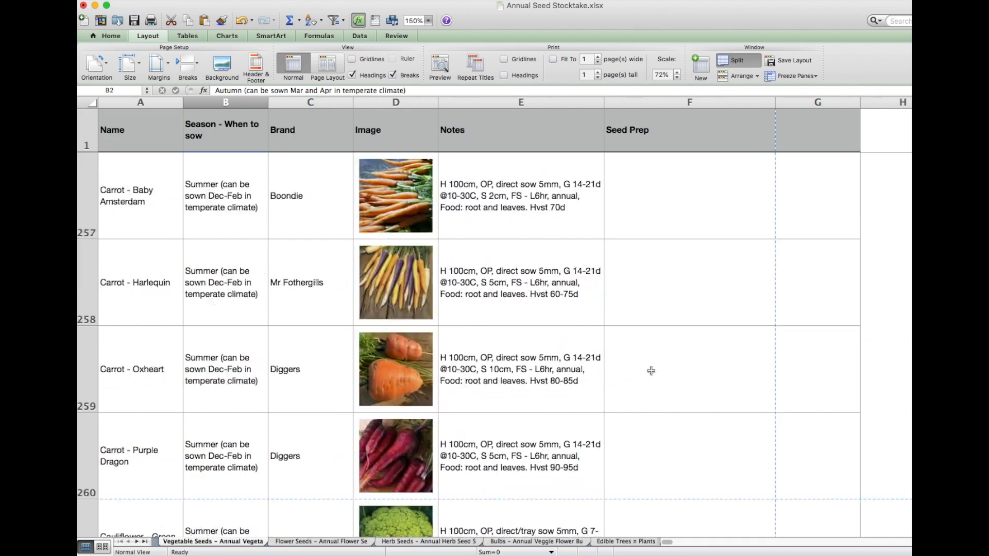
Sort the entire Flower Seeds sheet by Season - When to sow and secondarily by Name, both A to Z
{"action": "left_click", "coordinate": [345, 542]}
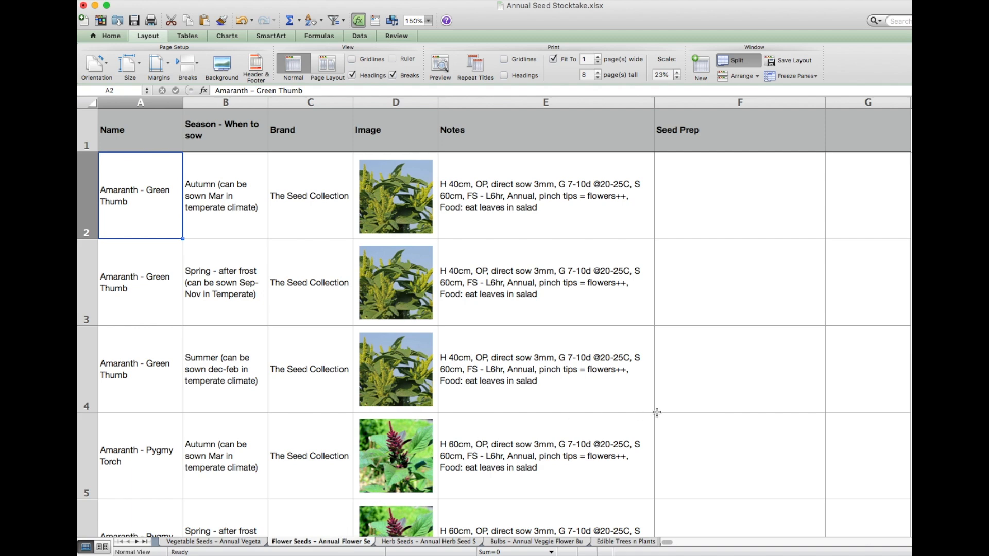
{"action": "key", "text": "super+a"}
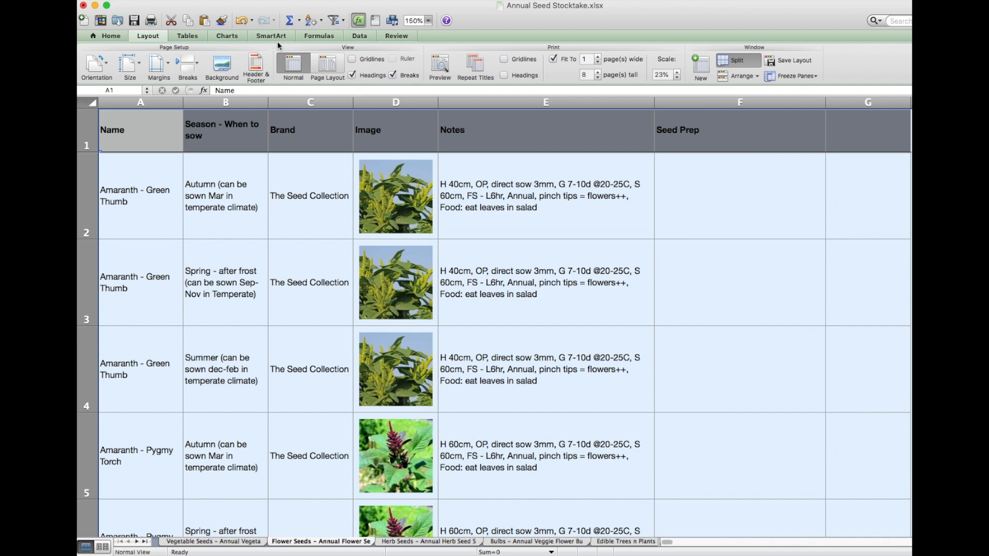
{"action": "left_click", "coordinate": [323, 21]}
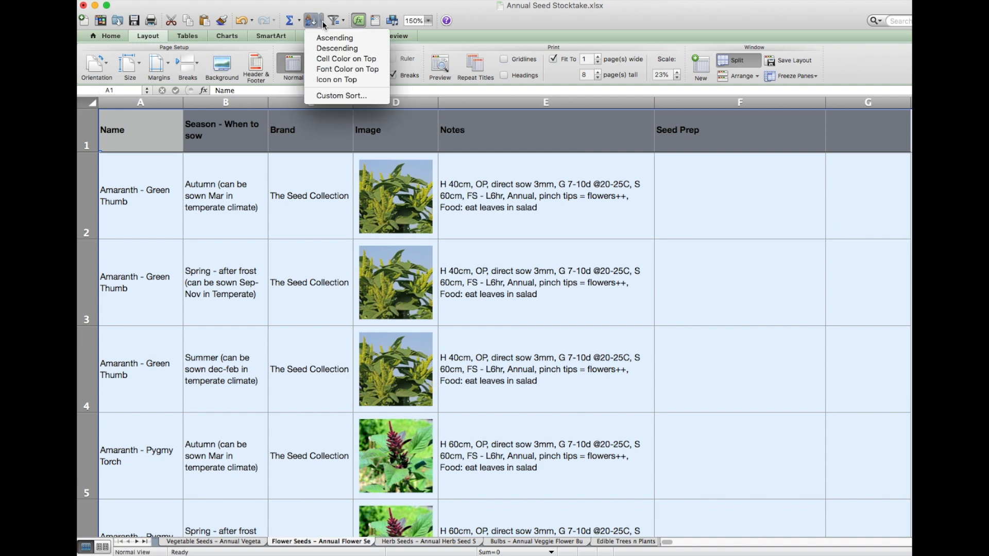
{"action": "left_click", "coordinate": [326, 96]}
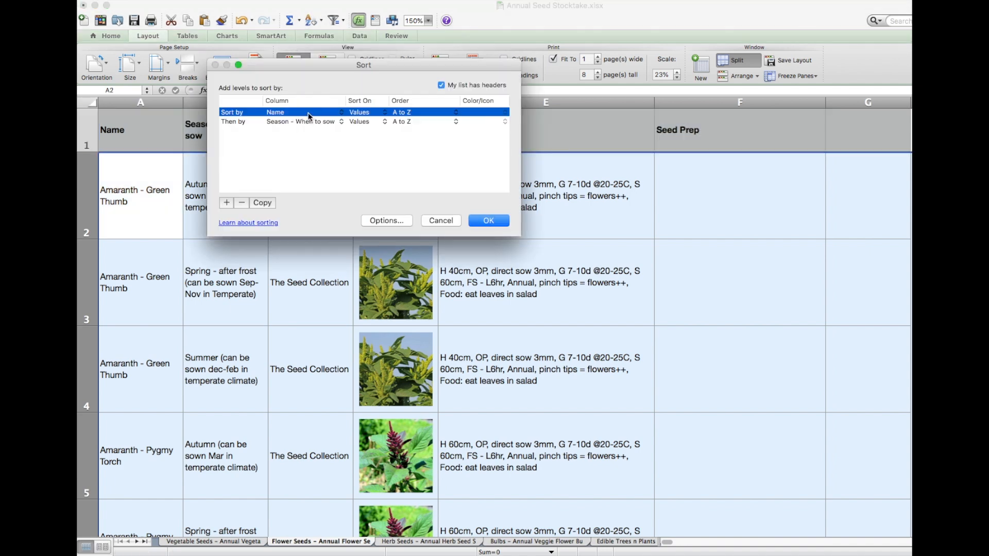
{"action": "left_click", "coordinate": [308, 114]}
{"action": "left_click", "coordinate": [304, 121]}
{"action": "left_click", "coordinate": [303, 122]}
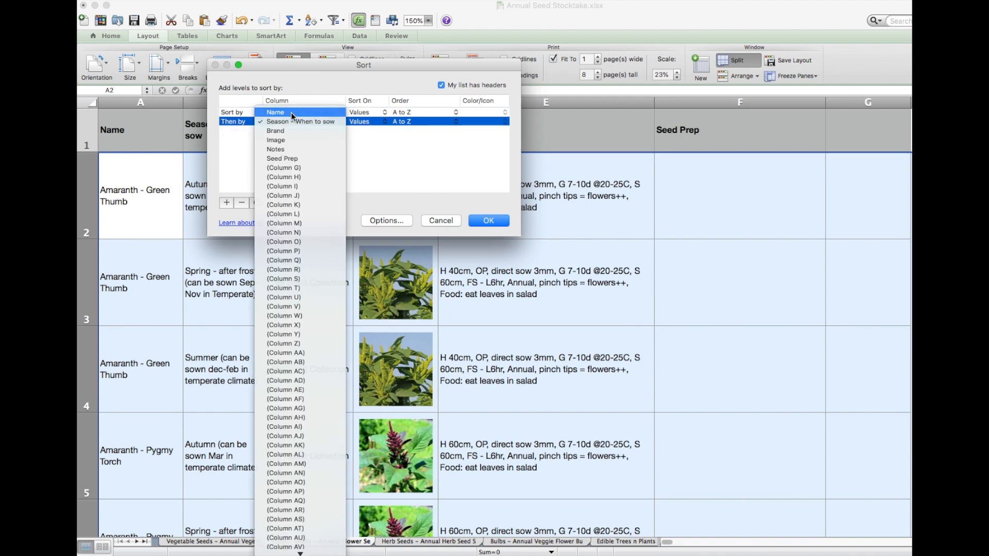
{"action": "left_click", "coordinate": [292, 113]}
{"action": "left_click", "coordinate": [488, 220]}
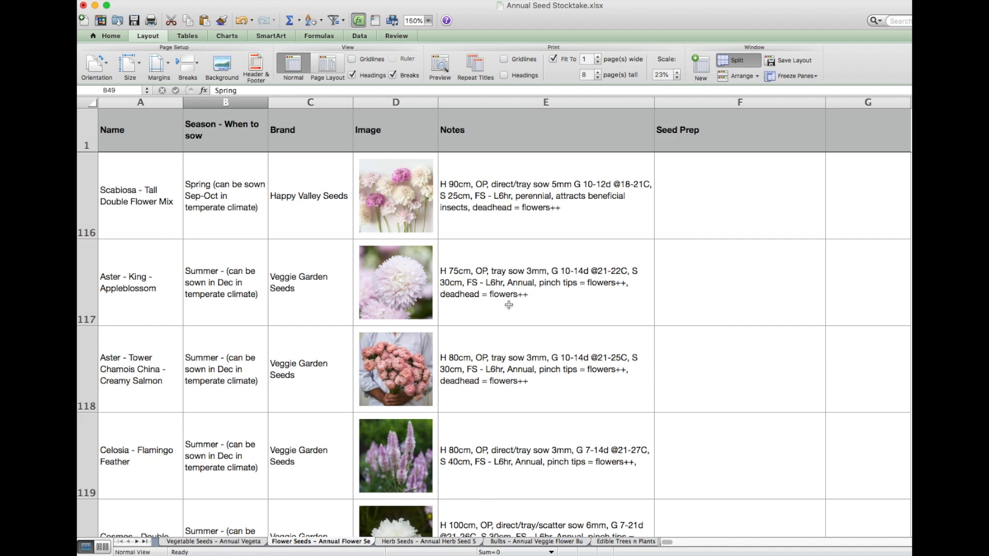
Review the season-sorted flower seed rows and bring the Vegetable Seeds sheet tab back into view
{"action": "scroll", "coordinate": [591, 309], "scroll_direction": "down", "scroll_amount": 3}
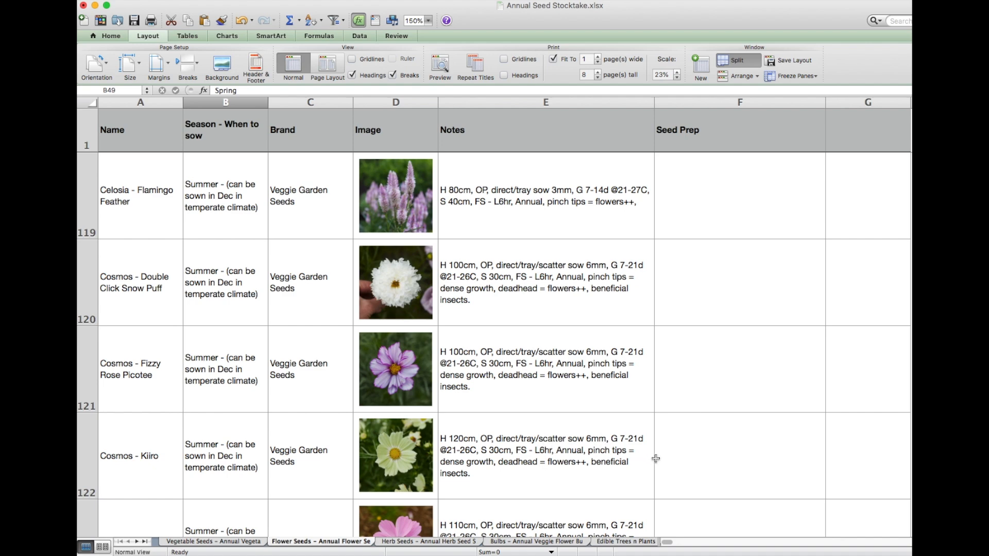
{"action": "scroll", "coordinate": [650, 455], "scroll_direction": "down", "scroll_amount": 4}
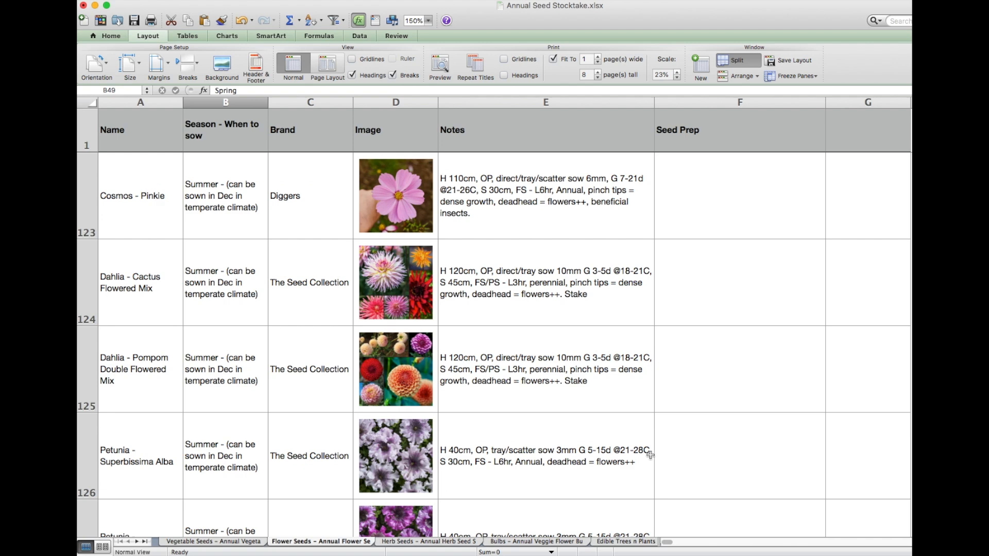
{"action": "scroll", "coordinate": [647, 451], "scroll_direction": "down", "scroll_amount": 6}
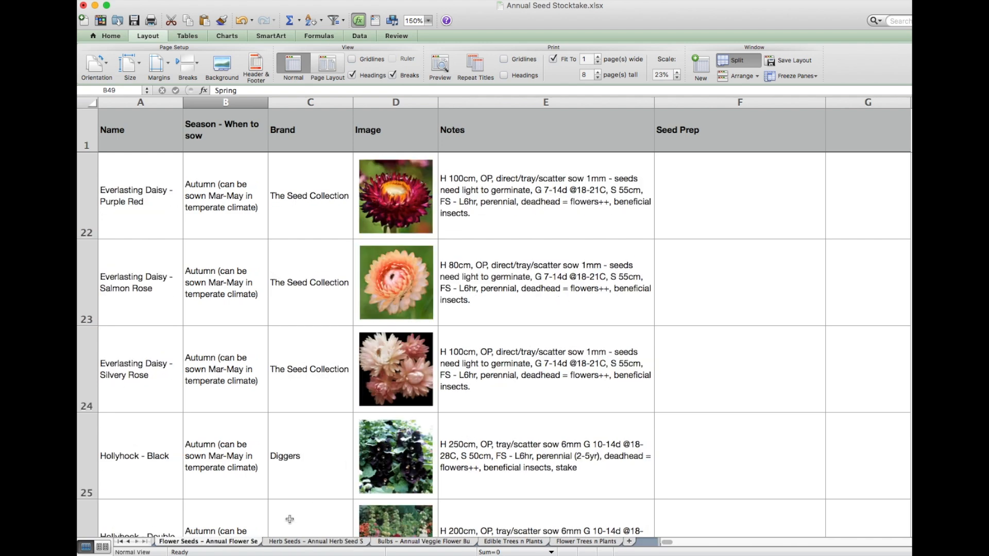
{"action": "left_click", "coordinate": [127, 542]}
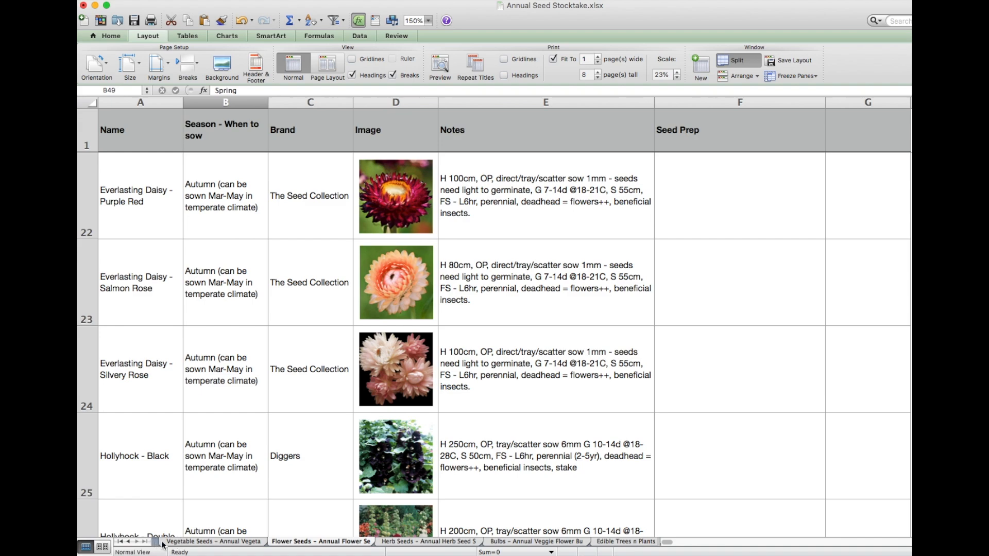
On the Vegetable Seeds sheet, select all spring-sown rows from Bean - Bush - Jade through Spinach - Bloomsdale, spanning Name to Seed Prep (A57:F179)
{"action": "left_click", "coordinate": [164, 542]}
{"action": "scroll", "coordinate": [522, 265], "scroll_direction": "up", "scroll_amount": 20}
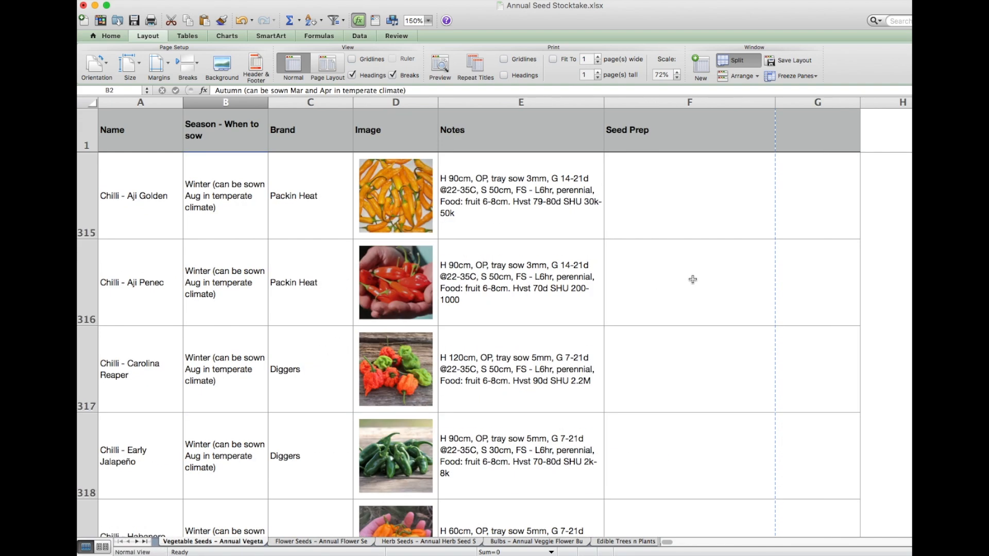
{"action": "scroll", "coordinate": [693, 283], "scroll_direction": "up", "scroll_amount": 20}
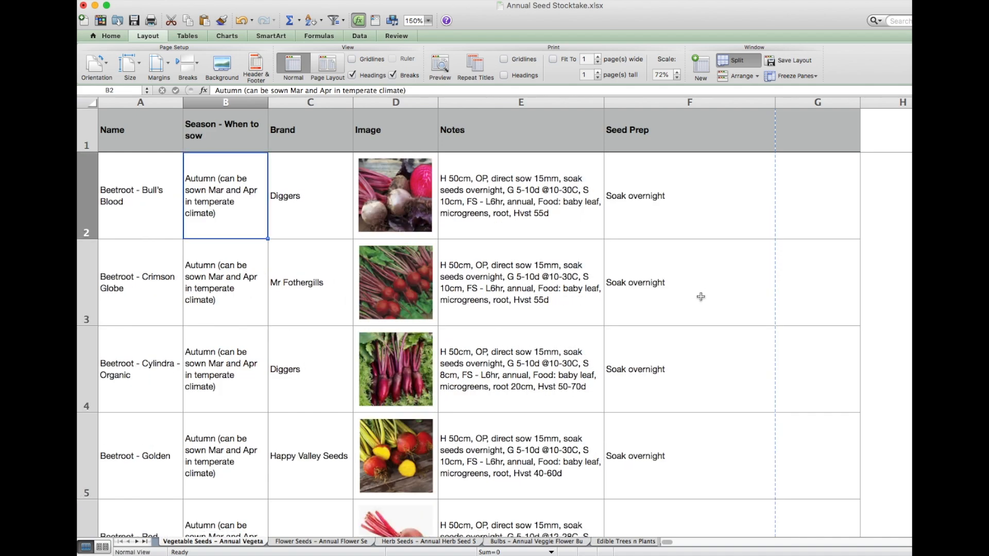
{"action": "scroll", "coordinate": [701, 297], "scroll_direction": "down", "scroll_amount": 19}
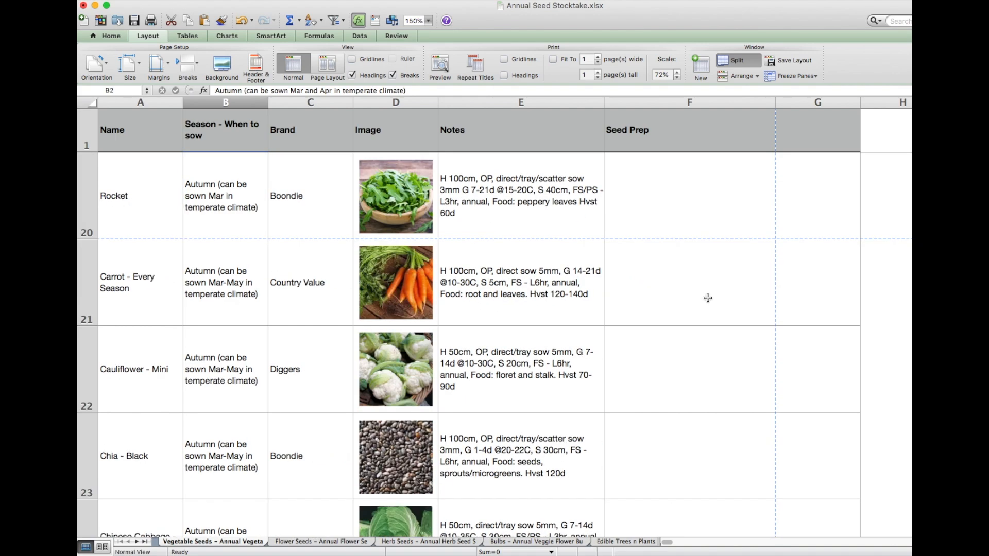
{"action": "scroll", "coordinate": [707, 298], "scroll_direction": "down", "scroll_amount": 20}
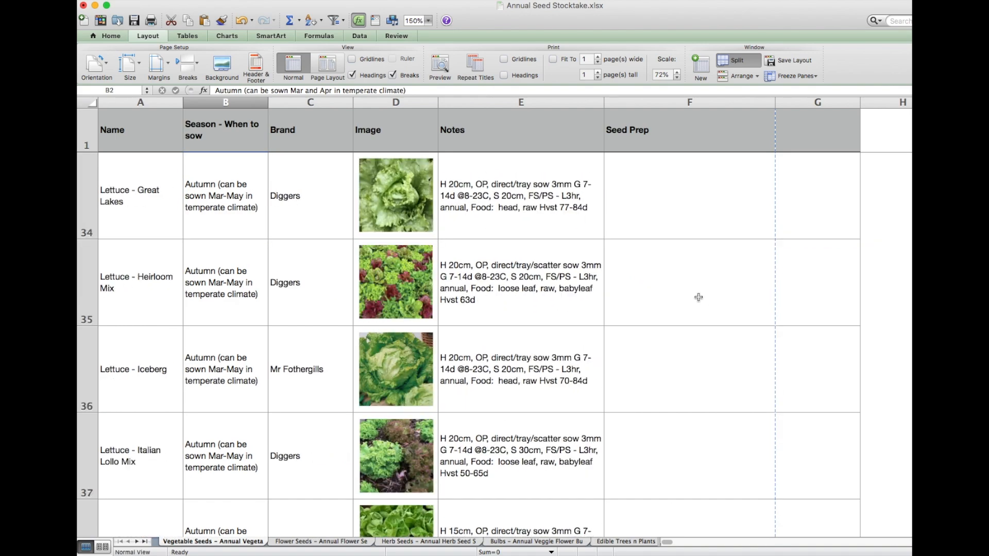
{"action": "scroll", "coordinate": [698, 298], "scroll_direction": "down", "scroll_amount": 15}
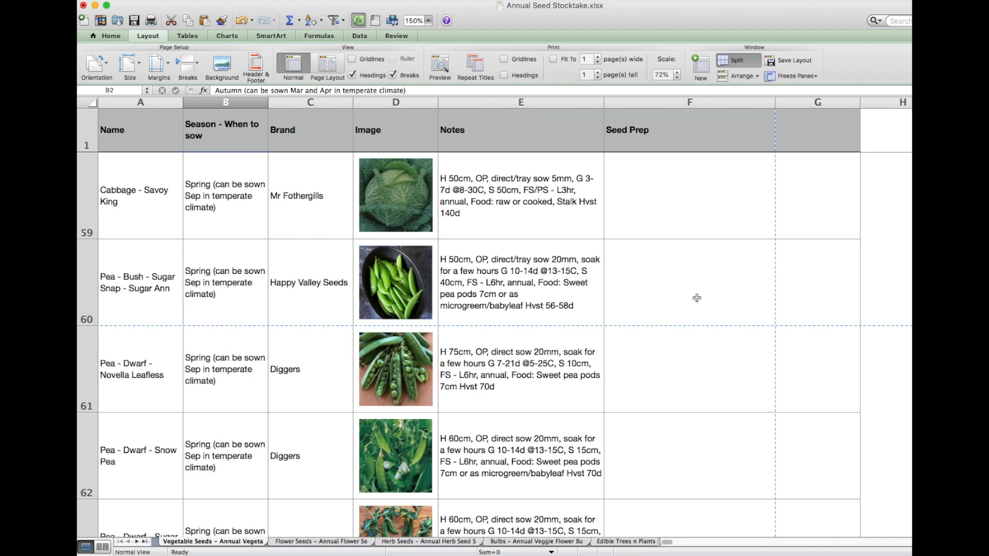
{"action": "scroll", "coordinate": [697, 297], "scroll_direction": "up", "scroll_amount": 3}
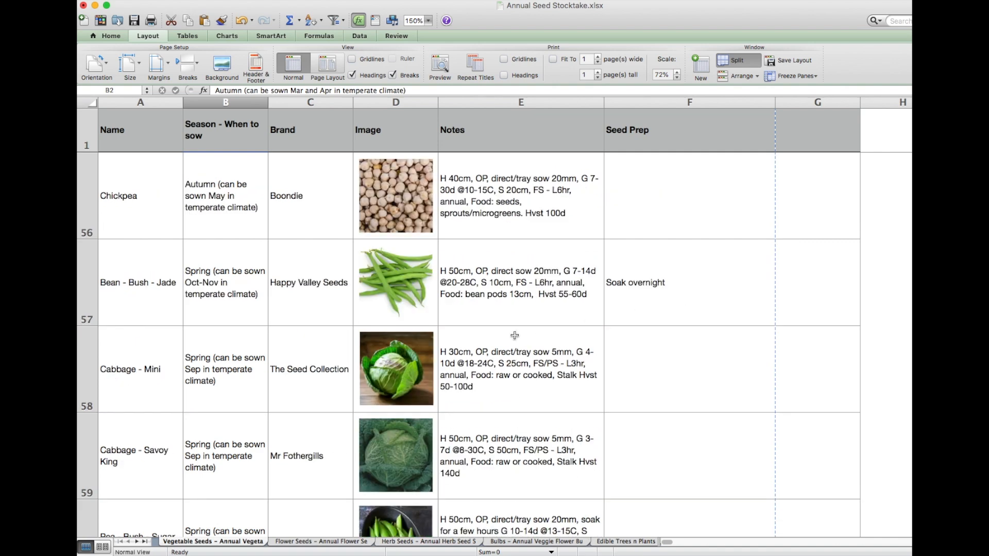
{"action": "left_click_drag", "start_coordinate": [124, 286], "coordinate": [628, 342]}
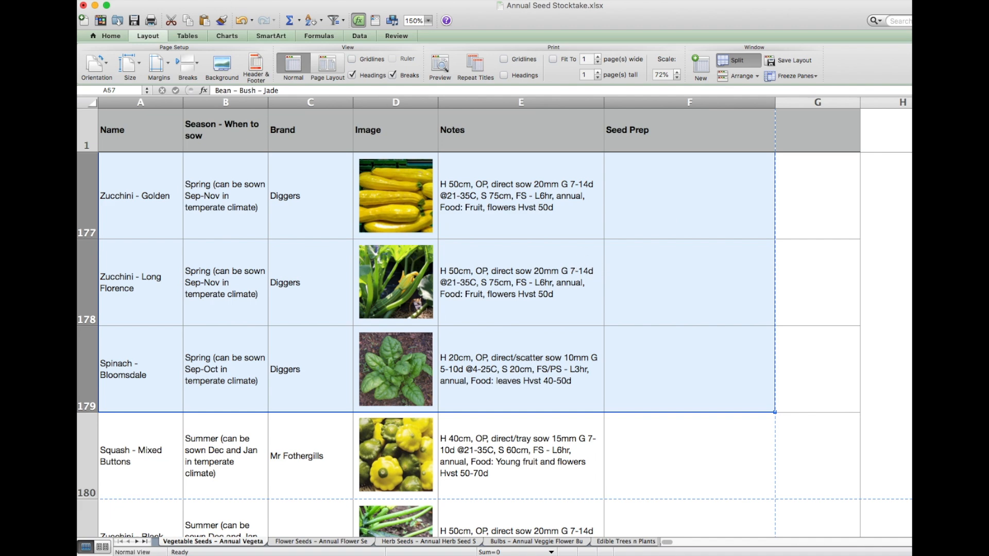
Open the print settings for the workbook and limit the printout to the current selection
{"action": "left_click", "coordinate": [86, 1]}
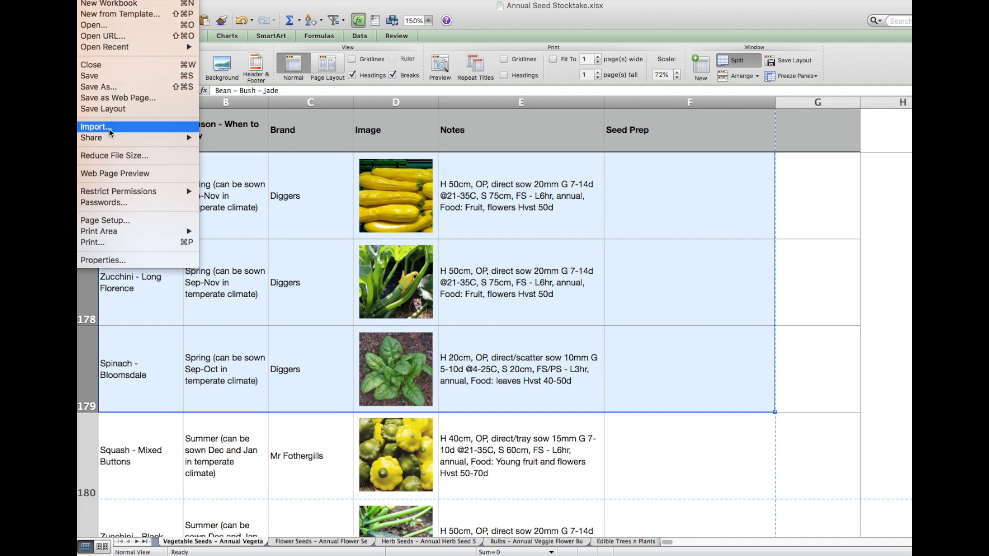
{"action": "left_click", "coordinate": [100, 242]}
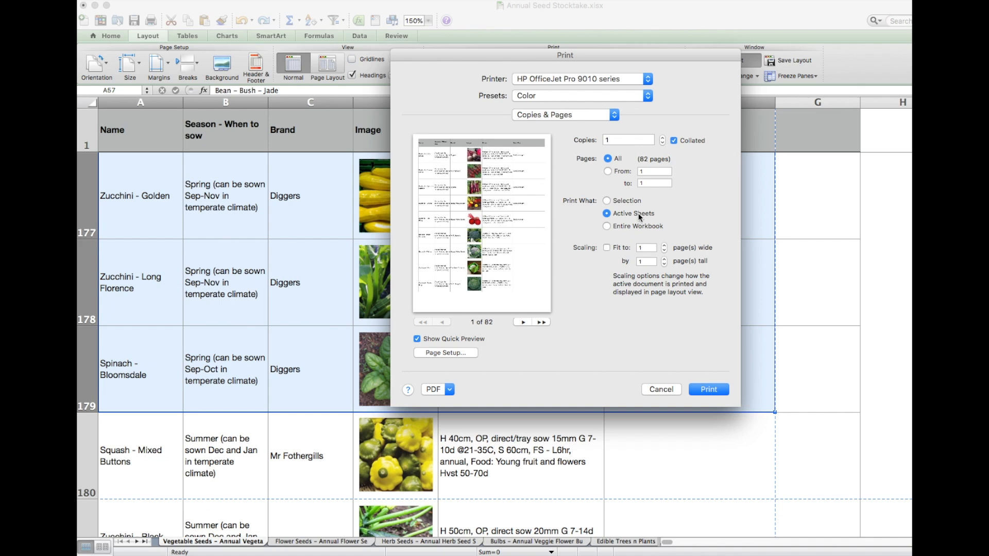
{"action": "left_click", "coordinate": [608, 201]}
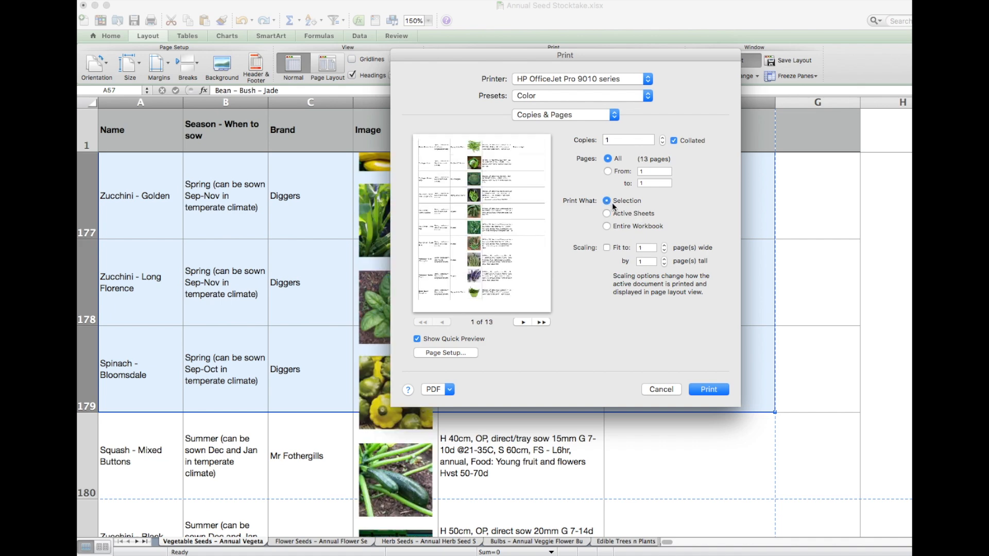